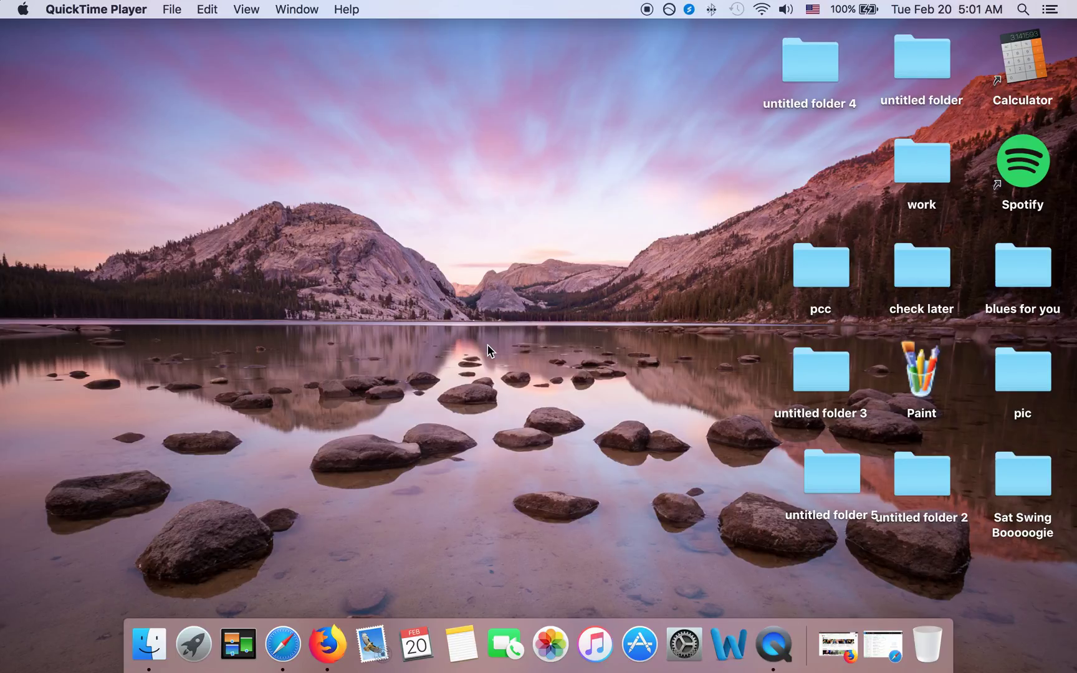
Step: Bring Finder to the front, then open and dismiss Launchpad and the Go menu
{"action": "left_click", "coordinate": [406, 229]}
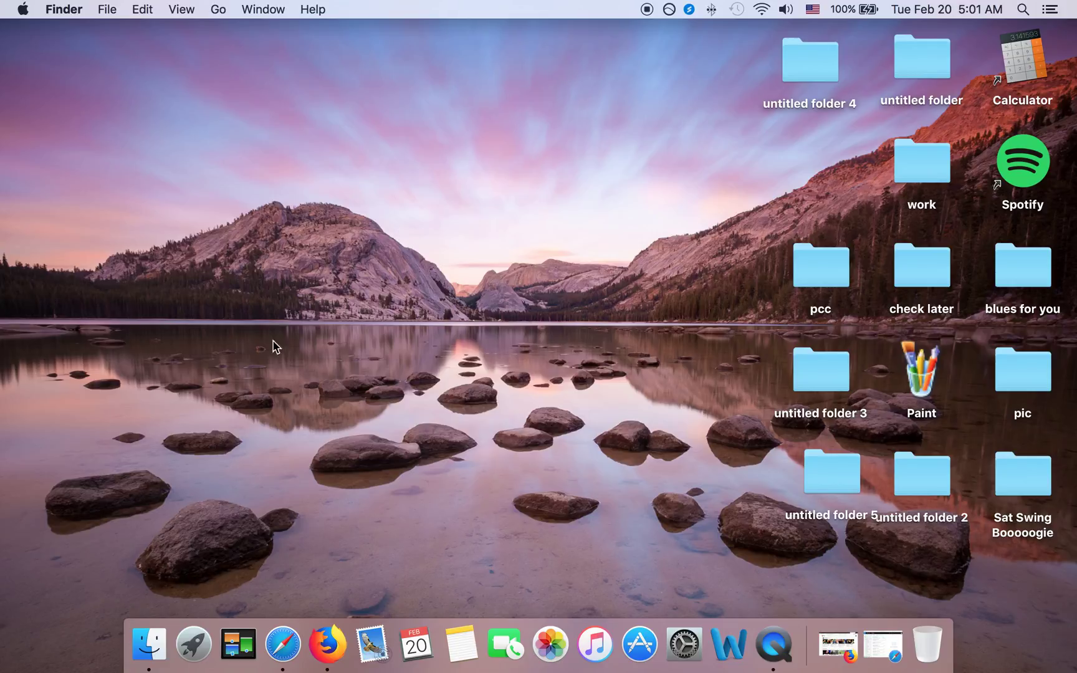
{"action": "left_click", "coordinate": [190, 644]}
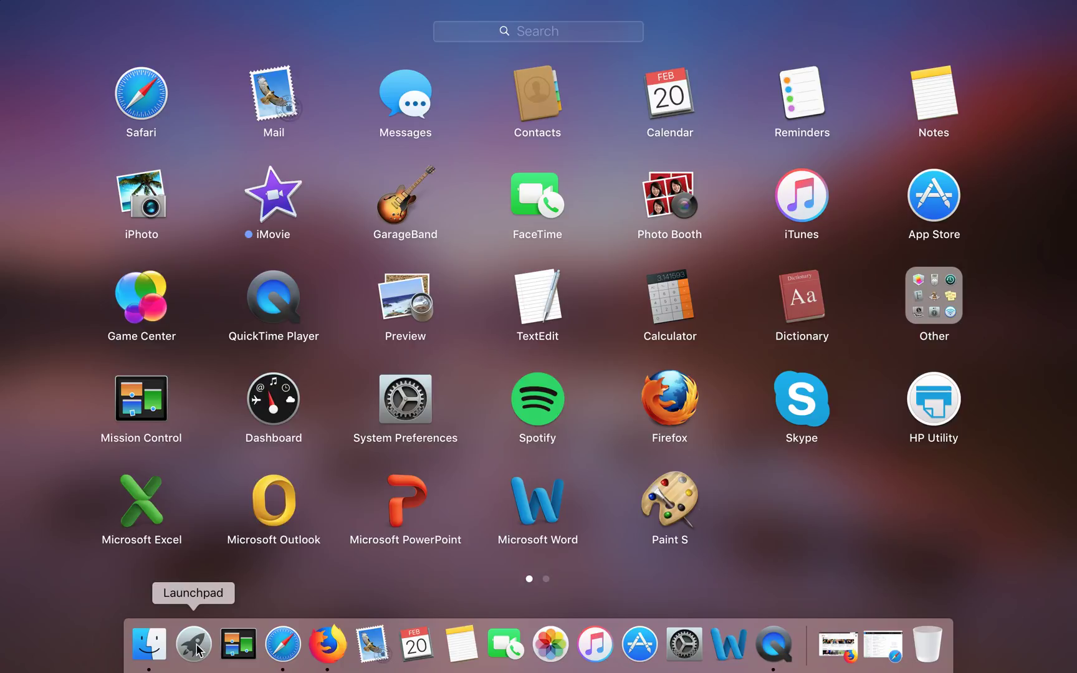
{"action": "left_click", "coordinate": [190, 644]}
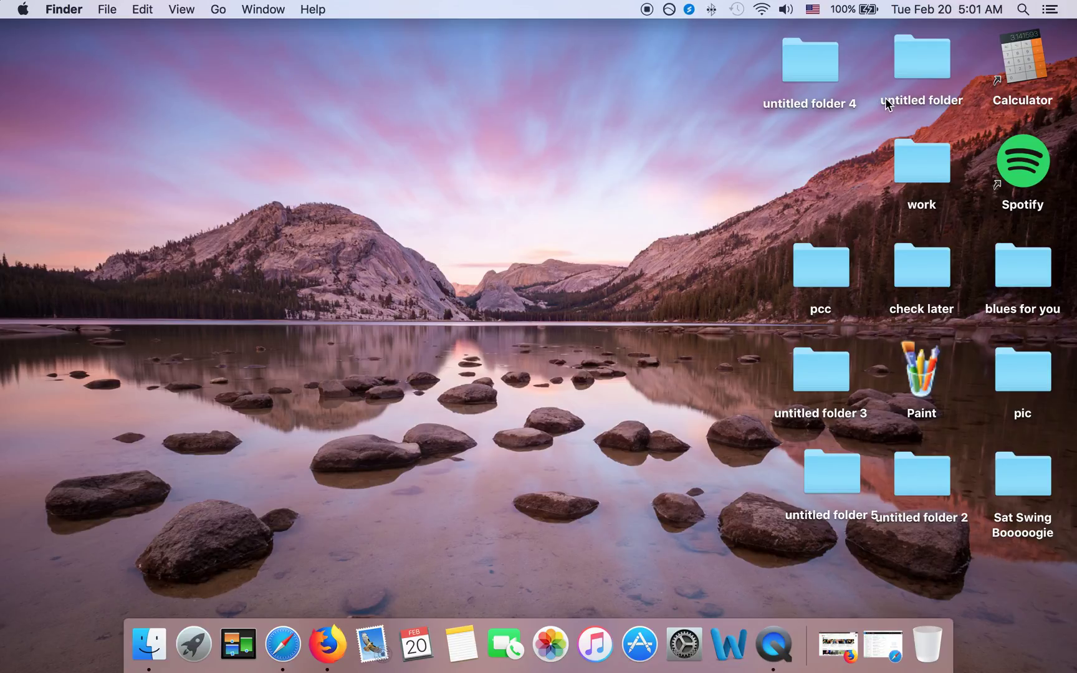
{"action": "left_click", "coordinate": [214, 12]}
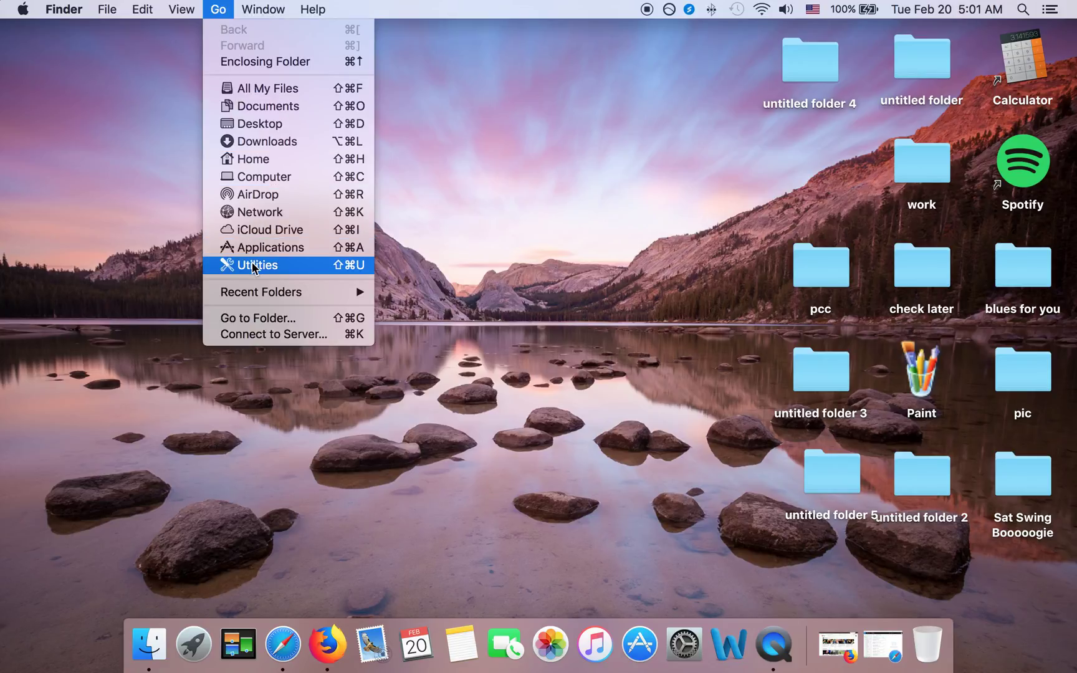
{"action": "key", "text": "Escape"}
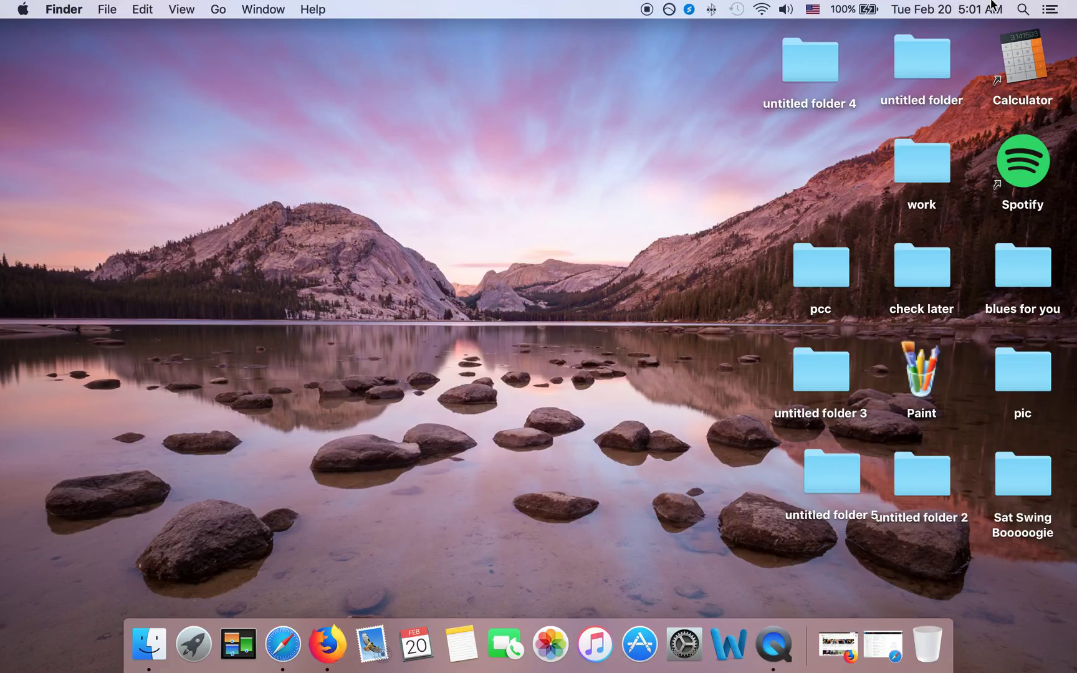
Step: Search Spotlight for 'activity' and launch Activity Monitor from the results
{"action": "left_click", "coordinate": [1027, 11]}
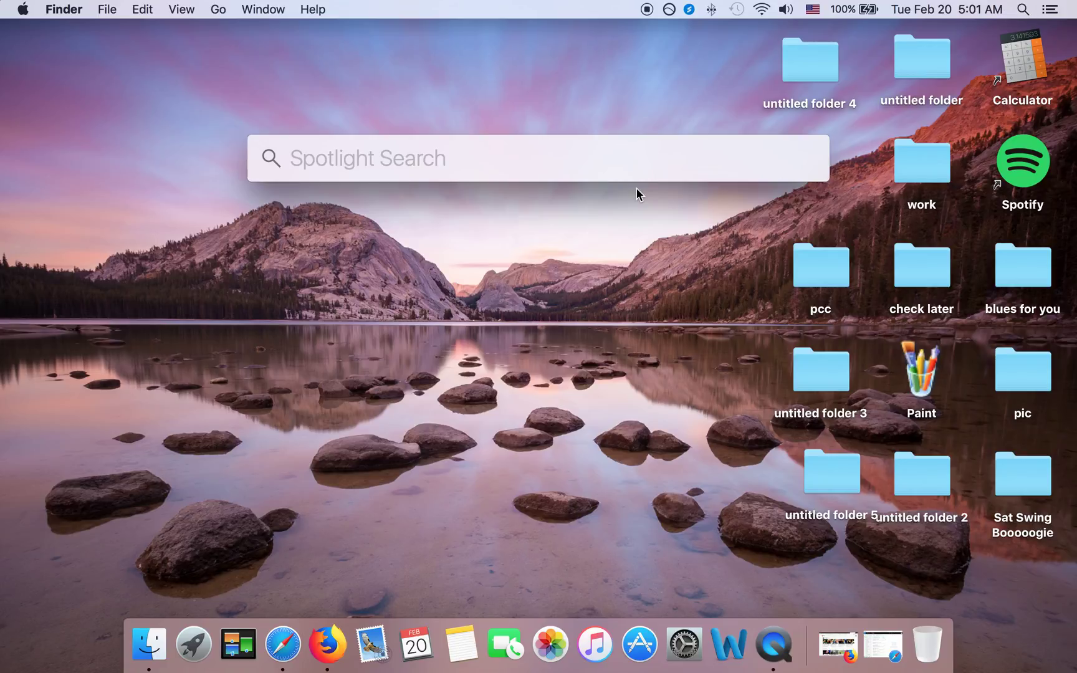
{"action": "type", "text": "activity"}
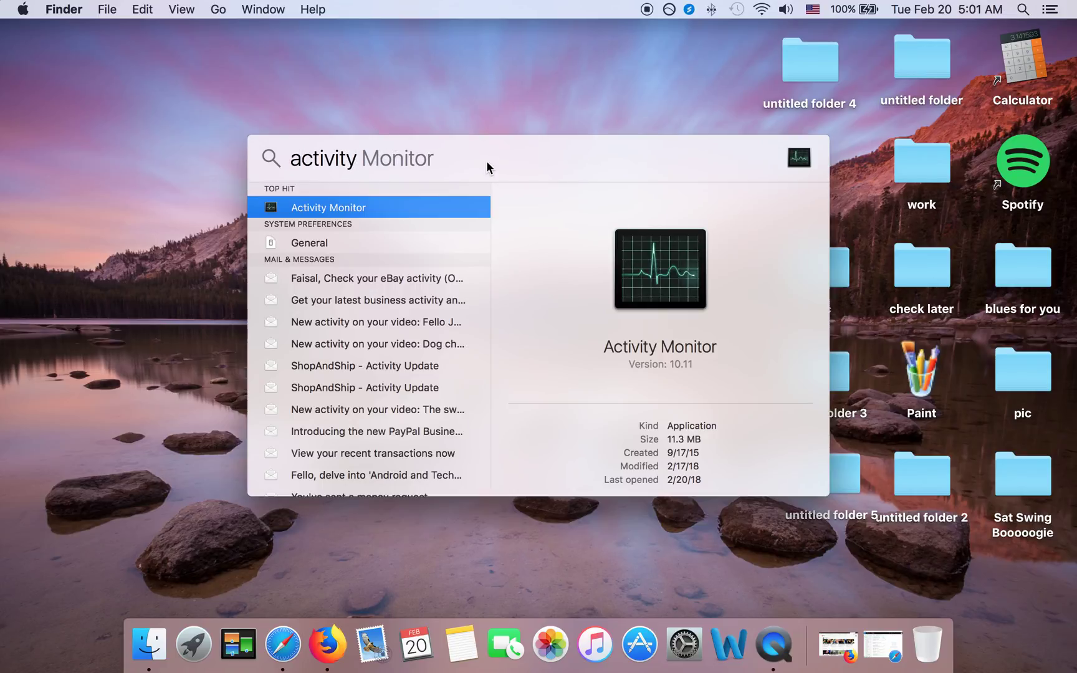
{"action": "left_click", "coordinate": [333, 209]}
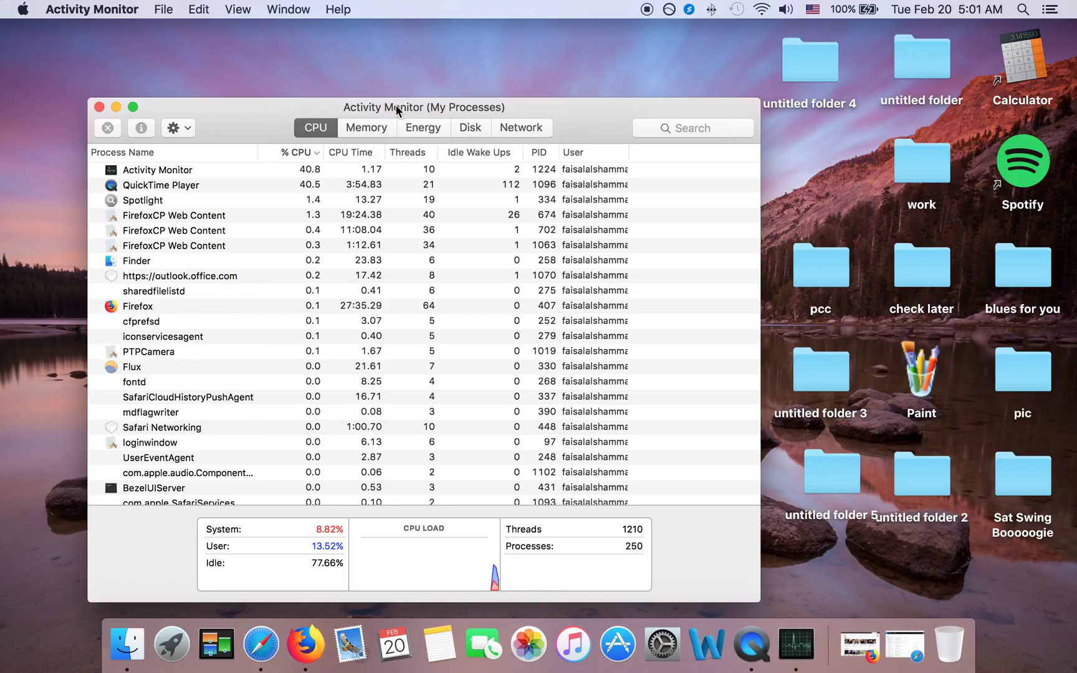
Step: Move the Activity Monitor window higher, then select and open the PTPCamera process details
{"action": "left_click_drag", "start_coordinate": [396, 104], "coordinate": [407, 62]}
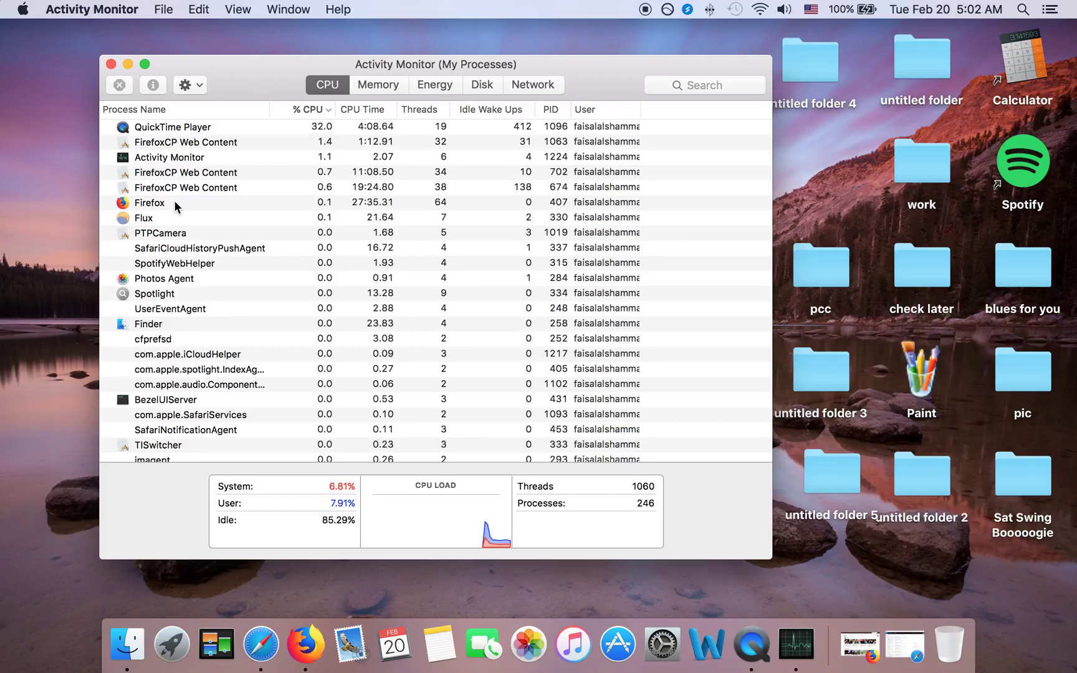
{"action": "left_click", "coordinate": [161, 239]}
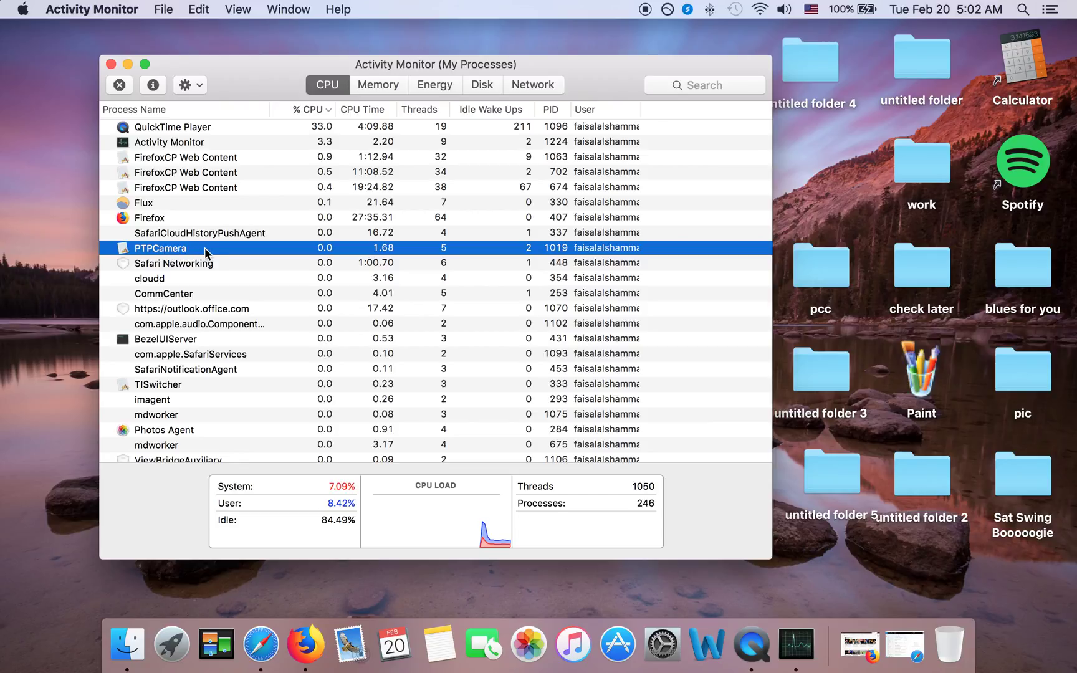
{"action": "double_click", "coordinate": [204, 247]}
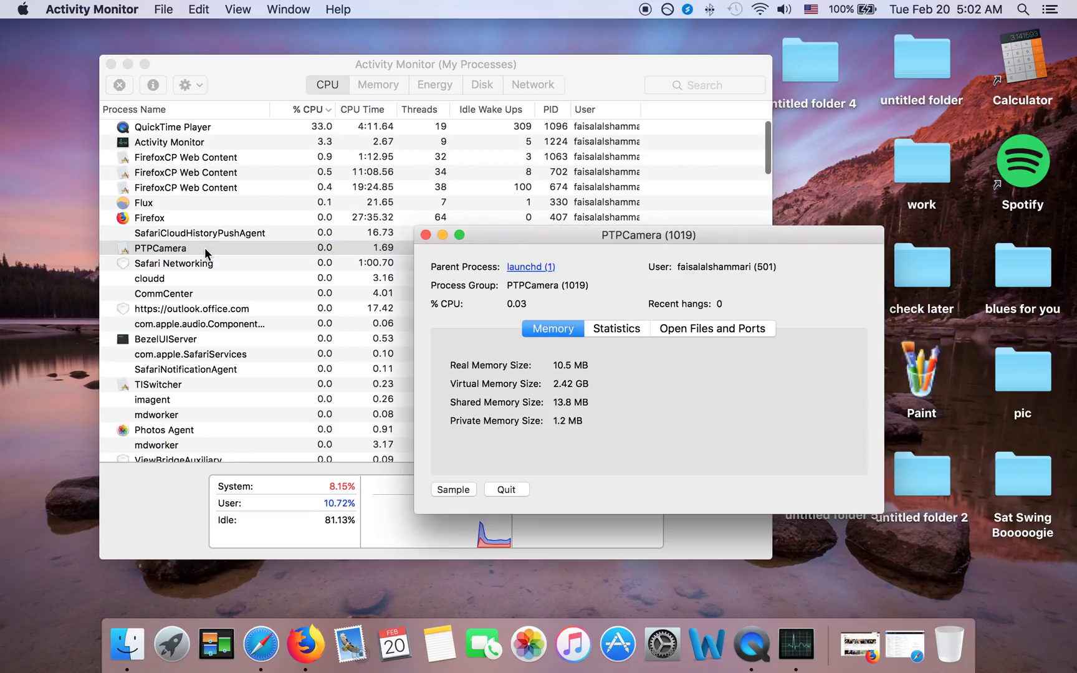
Step: Show PTPCamera's Open Files and Ports list and select the Image Capture Devices path
{"action": "left_click", "coordinate": [697, 331]}
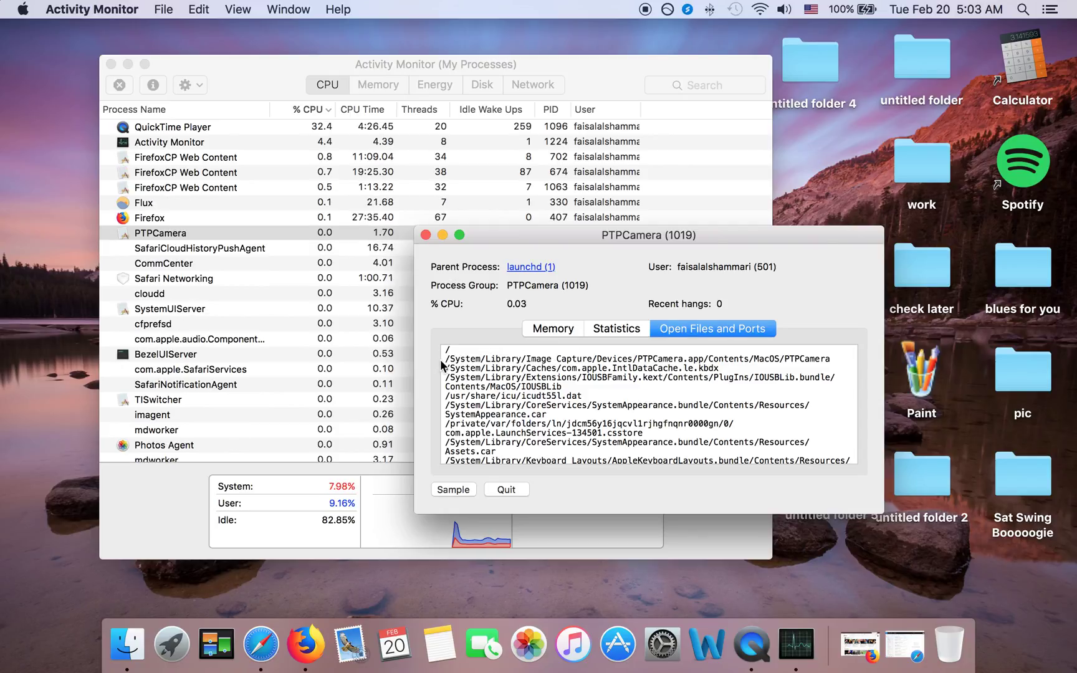
{"action": "left_click_drag", "start_coordinate": [444, 359], "coordinate": [631, 355]}
{"action": "key", "text": "super+c"}
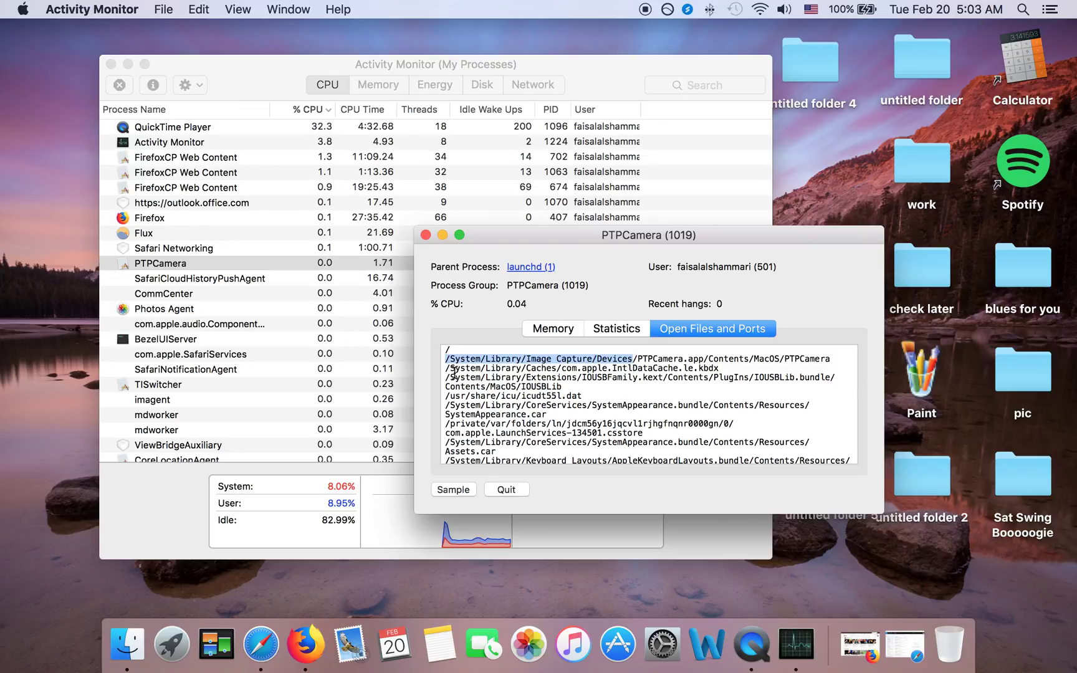
Step: Select the /System/Library/Caches path in the open files list, then switch to the desktop
{"action": "left_click_drag", "start_coordinate": [445, 368], "coordinate": [561, 364]}
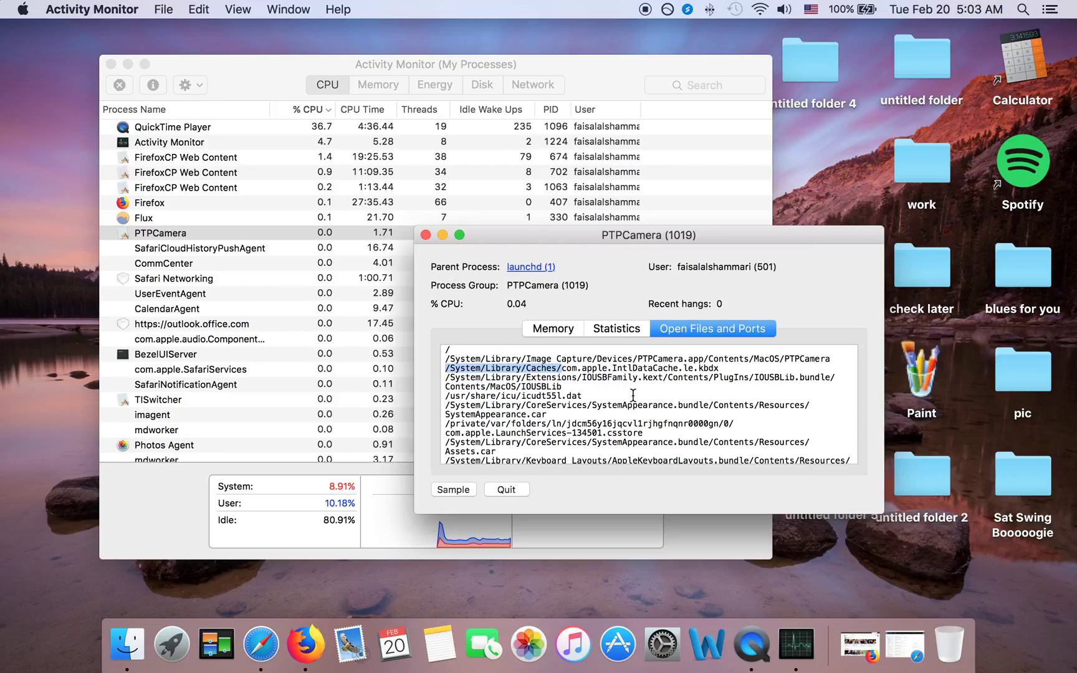
{"action": "left_click", "coordinate": [818, 180]}
Step: Replace the Spotlight query with the pasted Devices path, open that folder, and inspect PTPCamera
{"action": "left_click", "coordinate": [1025, 14]}
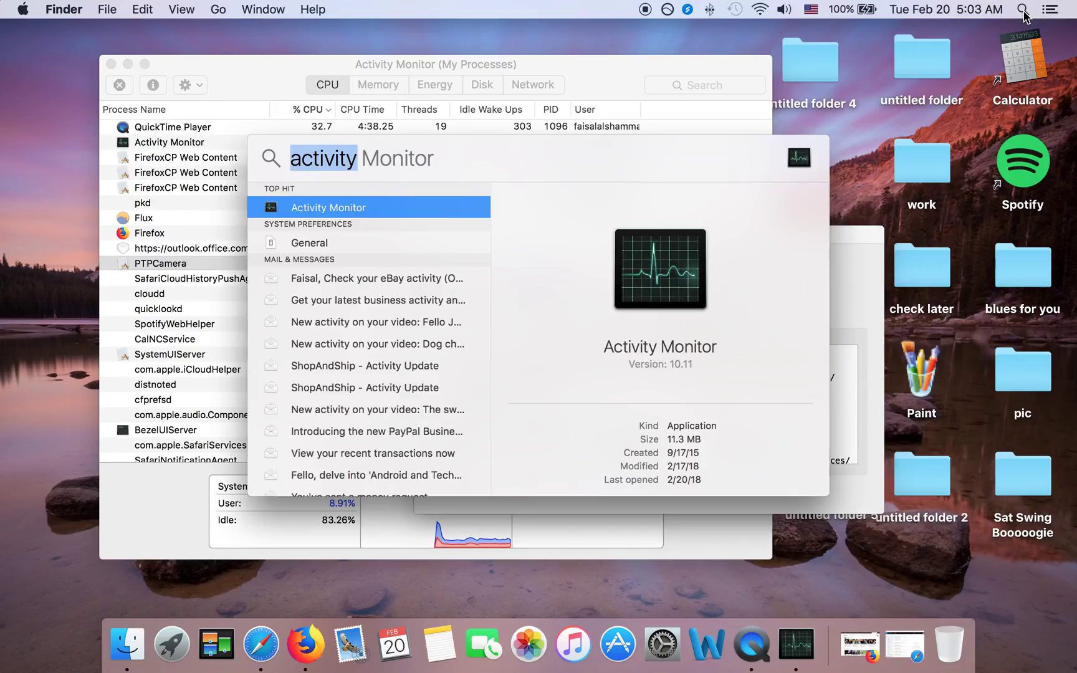
{"action": "left_click", "coordinate": [436, 159]}
{"action": "double_click", "coordinate": [446, 153]}
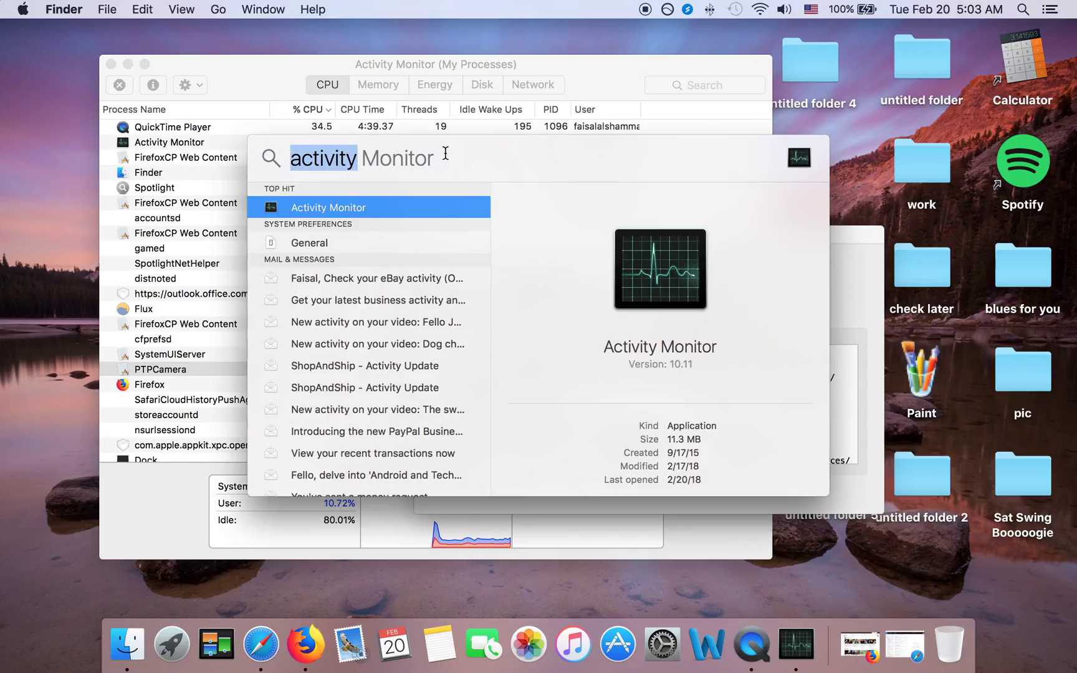
{"action": "key", "text": "super+v"}
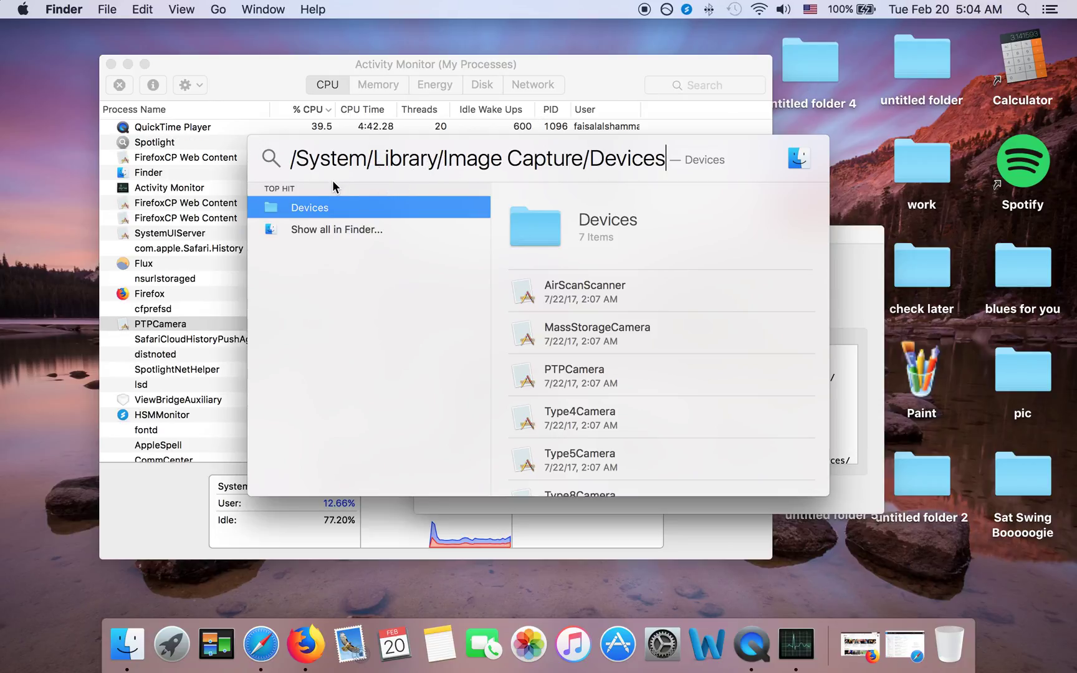
{"action": "double_click", "coordinate": [317, 212]}
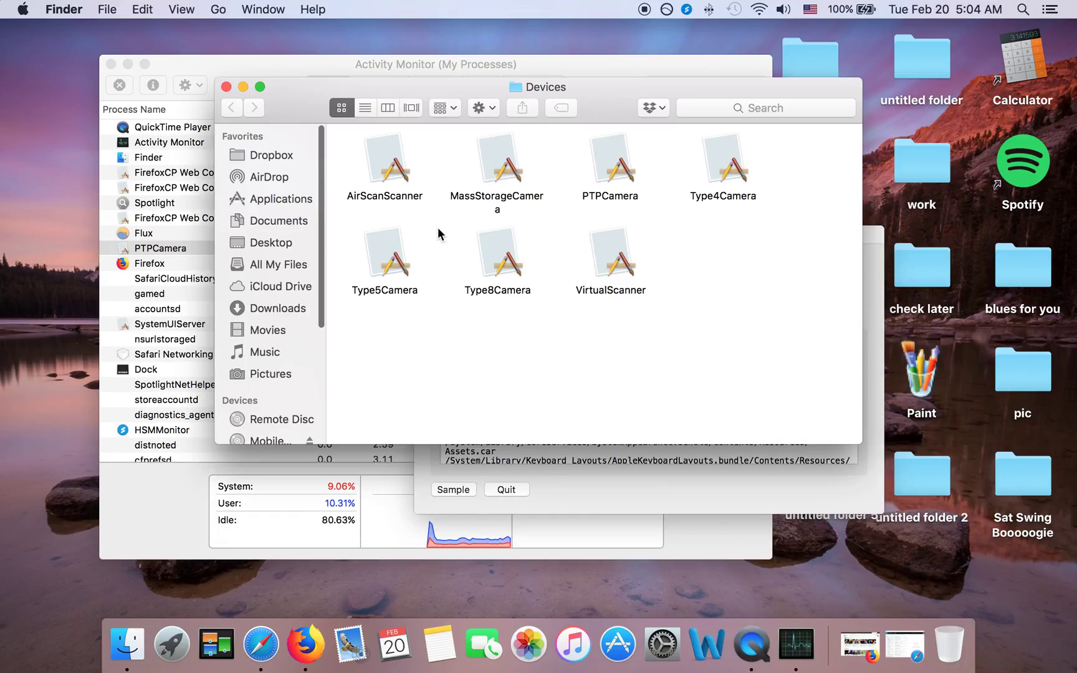
{"action": "left_click", "coordinate": [612, 163]}
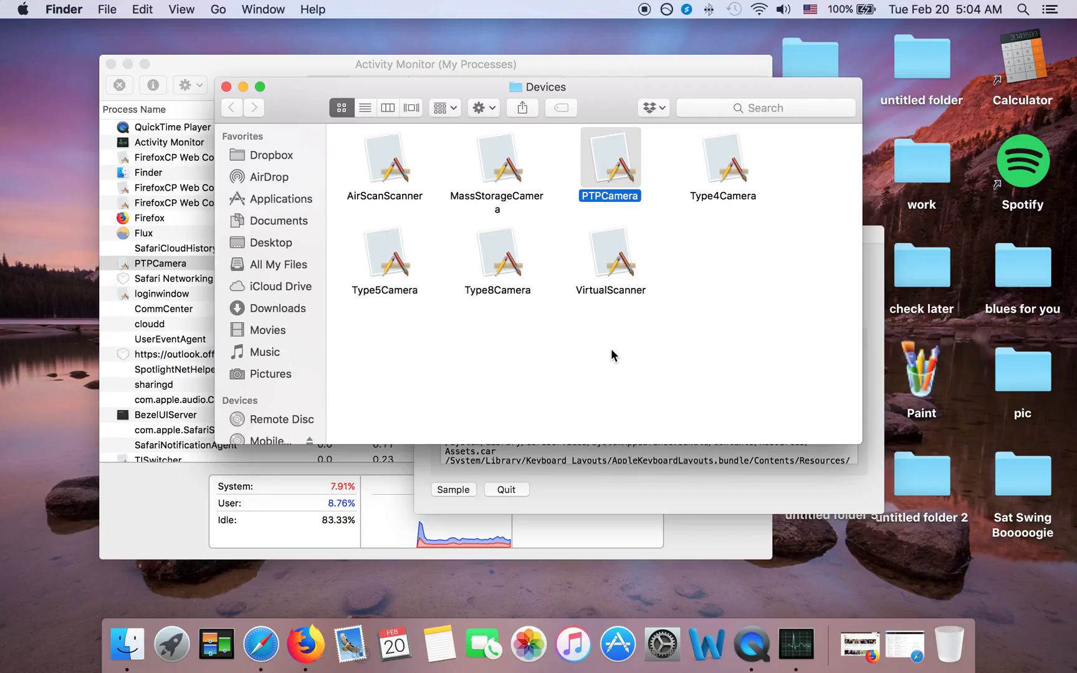
{"action": "left_click", "coordinate": [400, 322]}
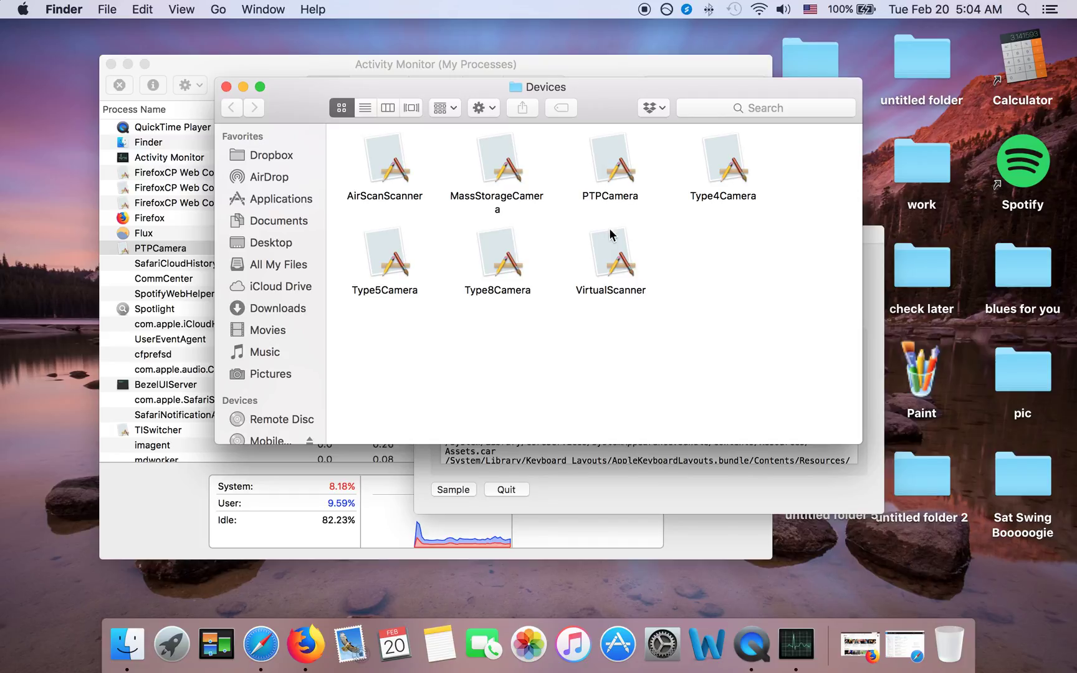
Step: Close the Devices folder, PTPCamera details and process list, then open Finder on All My Files
{"action": "left_click", "coordinate": [226, 87]}
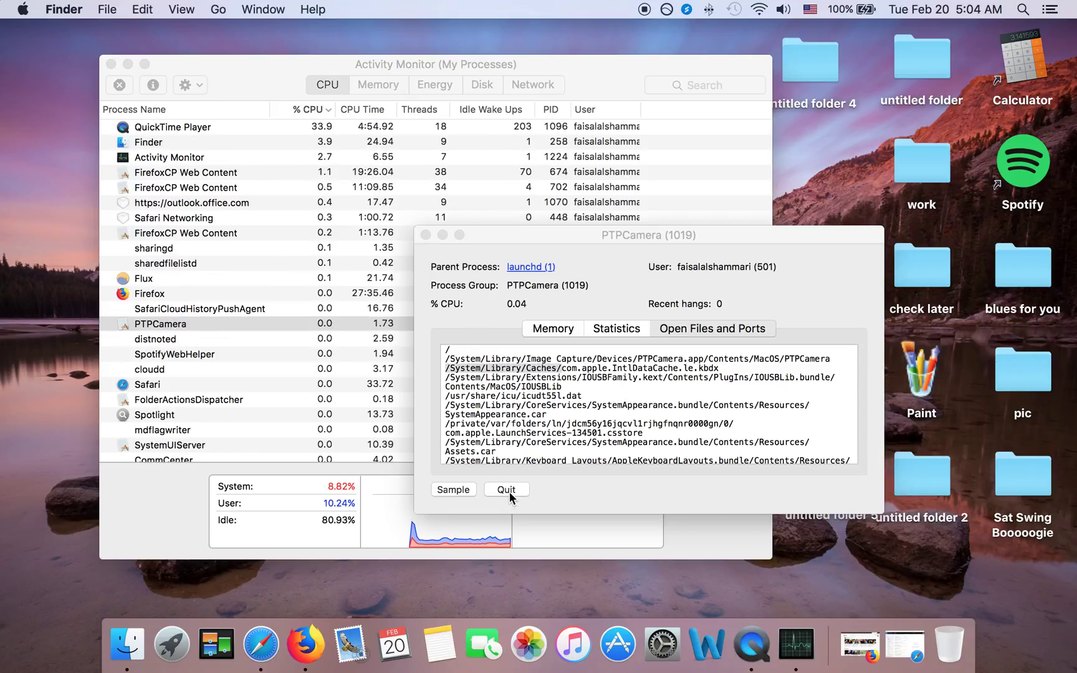
{"action": "left_click", "coordinate": [426, 235]}
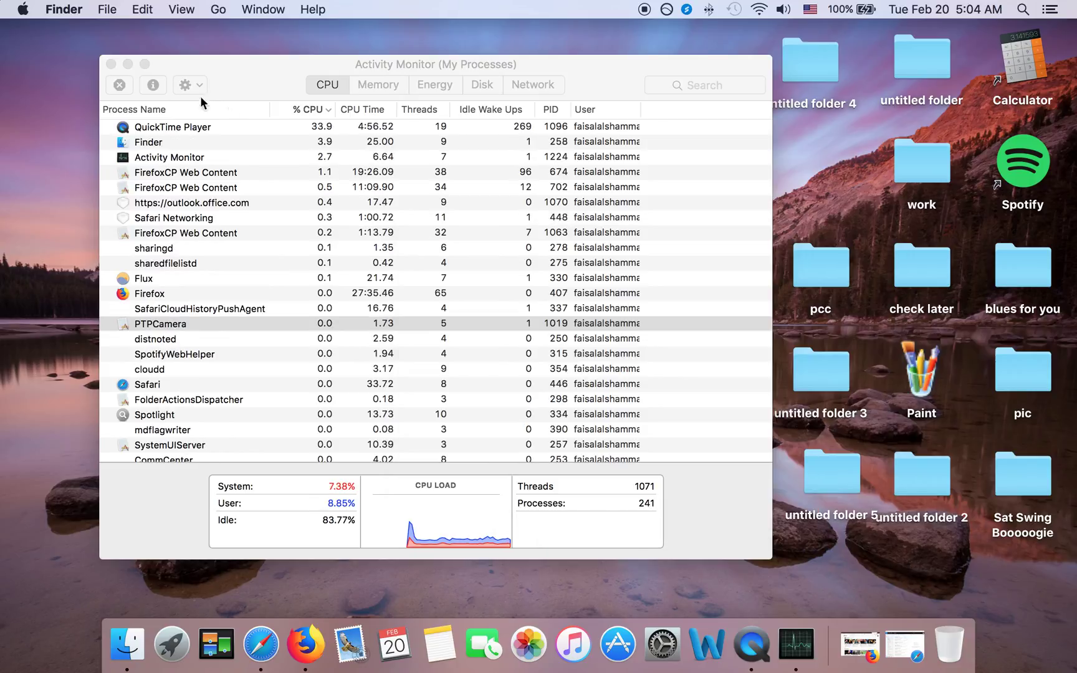
{"action": "left_click", "coordinate": [110, 62]}
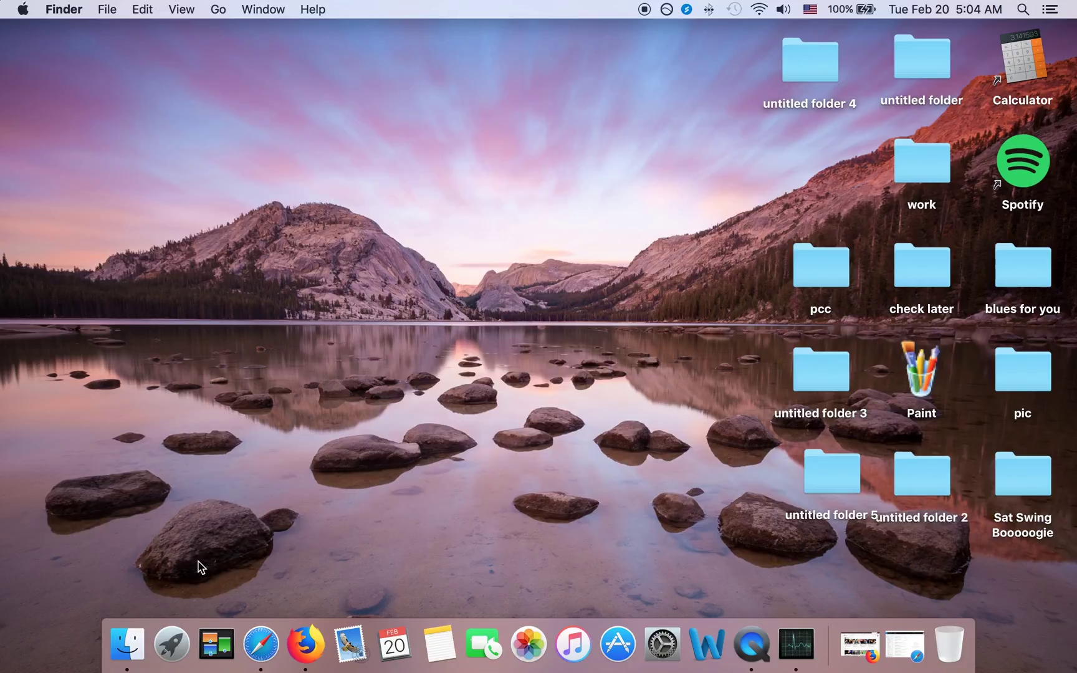
{"action": "left_click", "coordinate": [139, 650]}
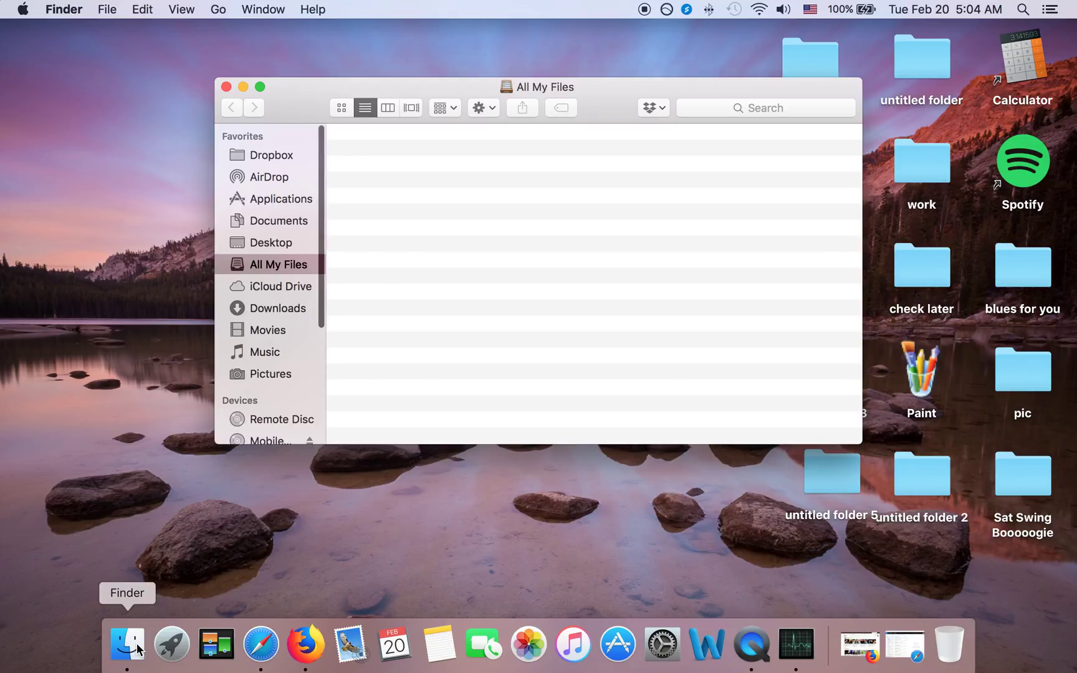
Step: Search This Mac for 'advanced mac cleaner', find no results, and close the window
{"action": "left_click", "coordinate": [718, 109]}
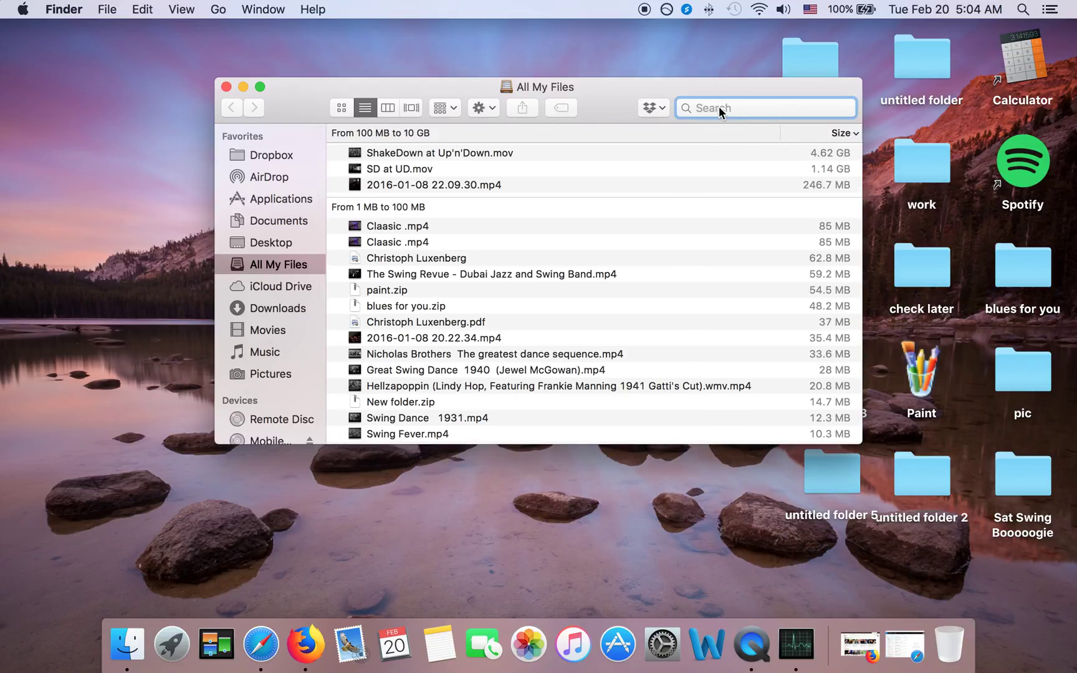
{"action": "type", "text": "ad"}
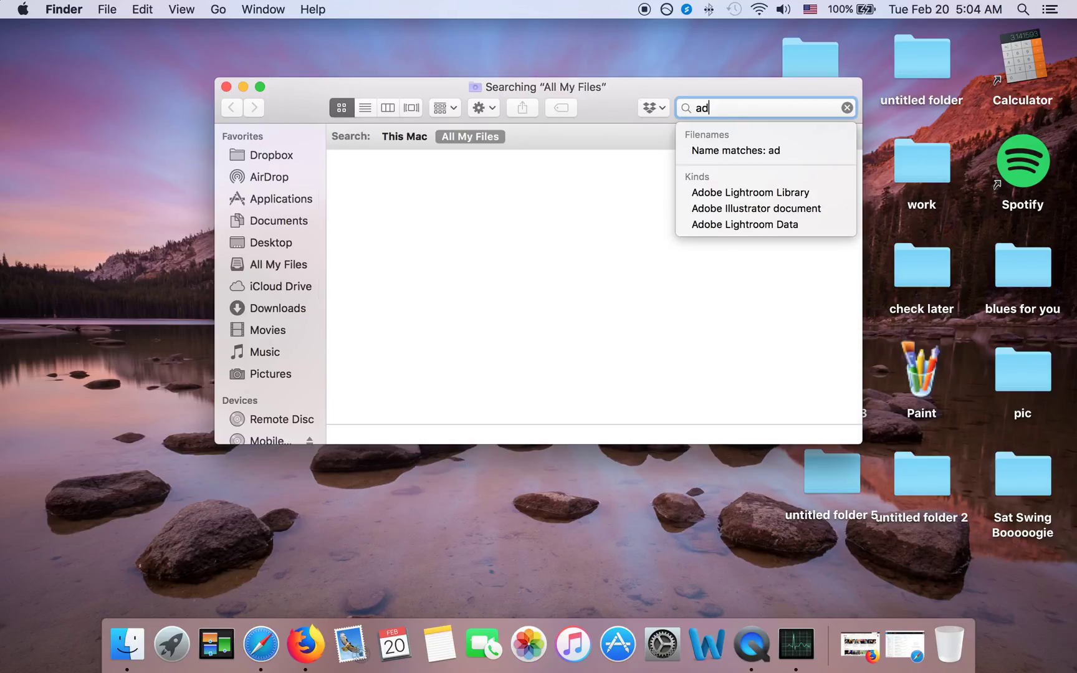
{"action": "type", "text": "vanced "}
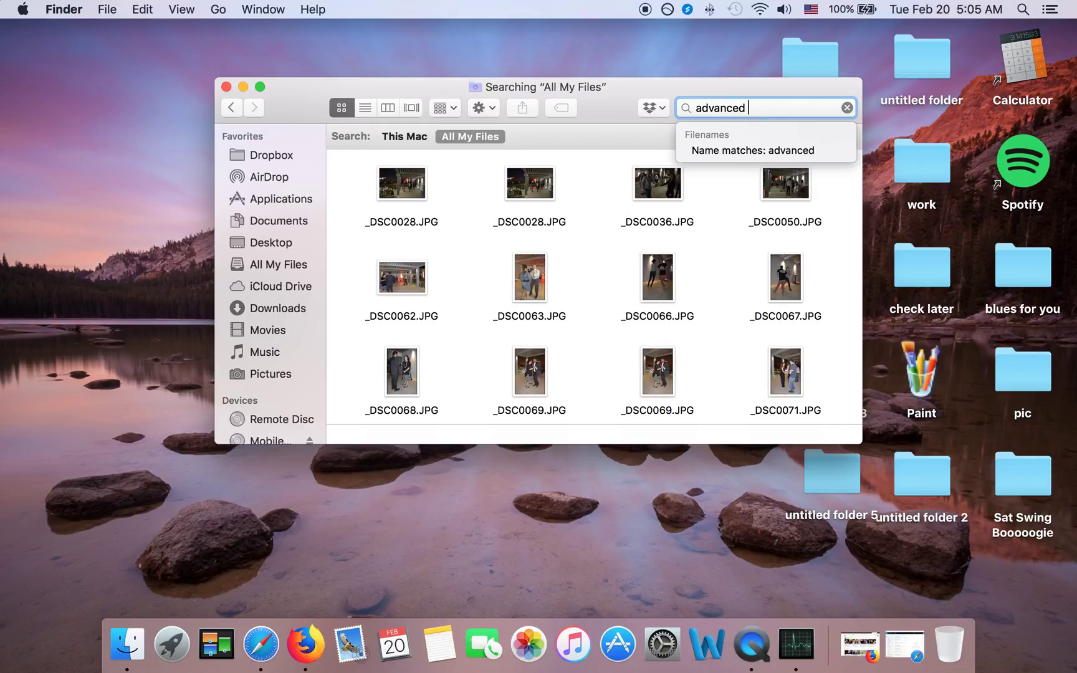
{"action": "type", "text": "mac cleaner"}
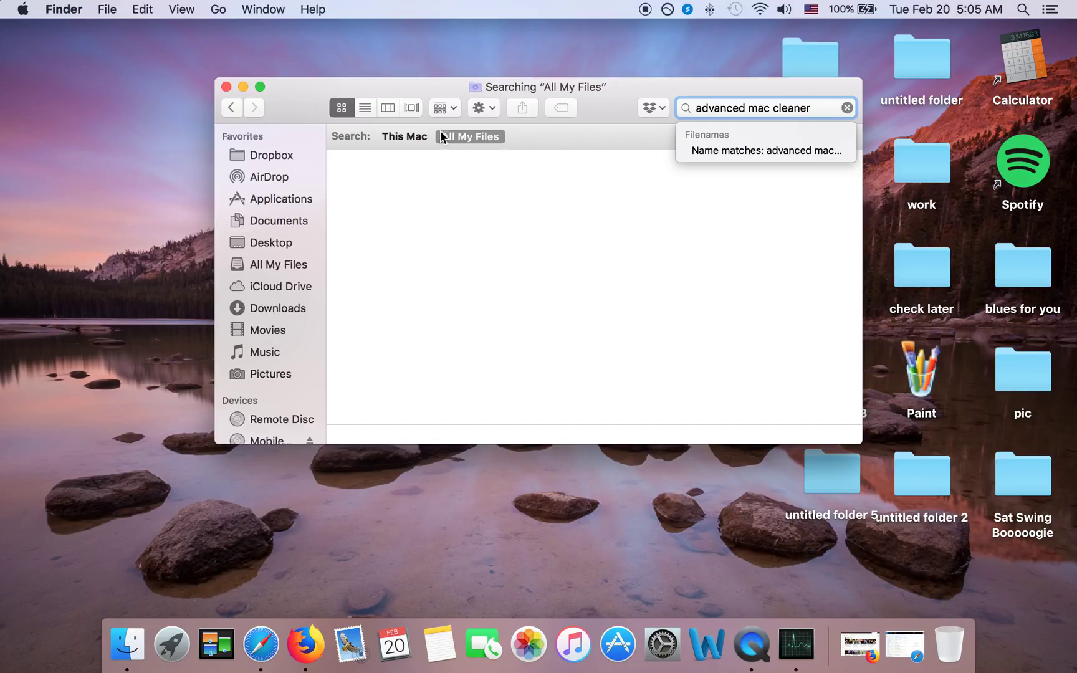
{"action": "left_click", "coordinate": [395, 139]}
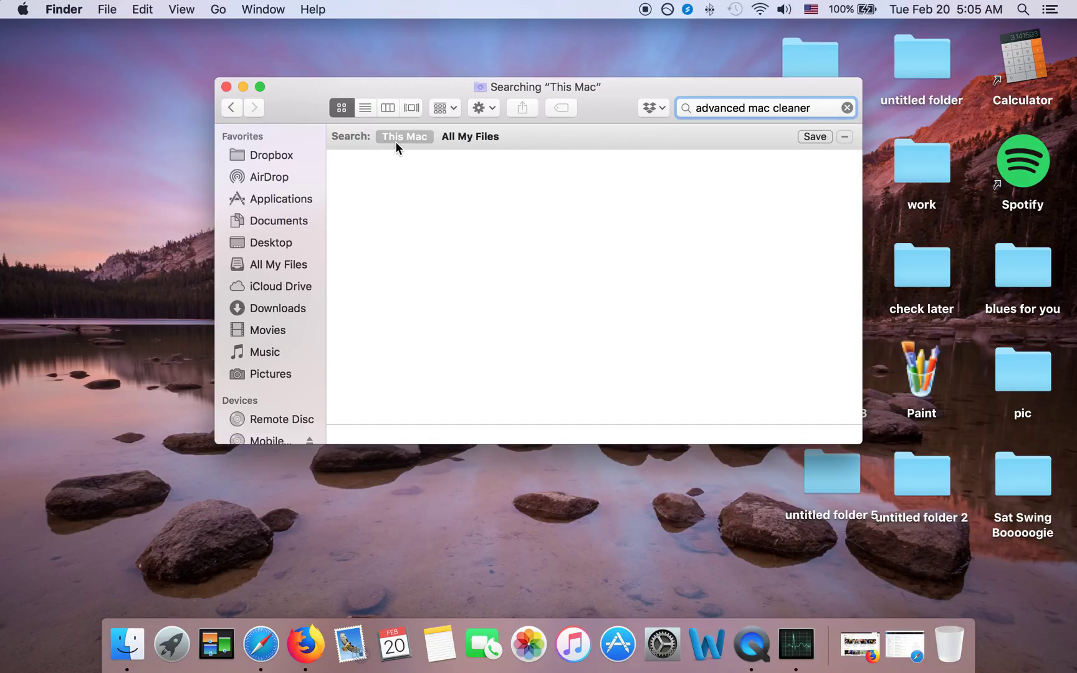
{"action": "left_click", "coordinate": [226, 87]}
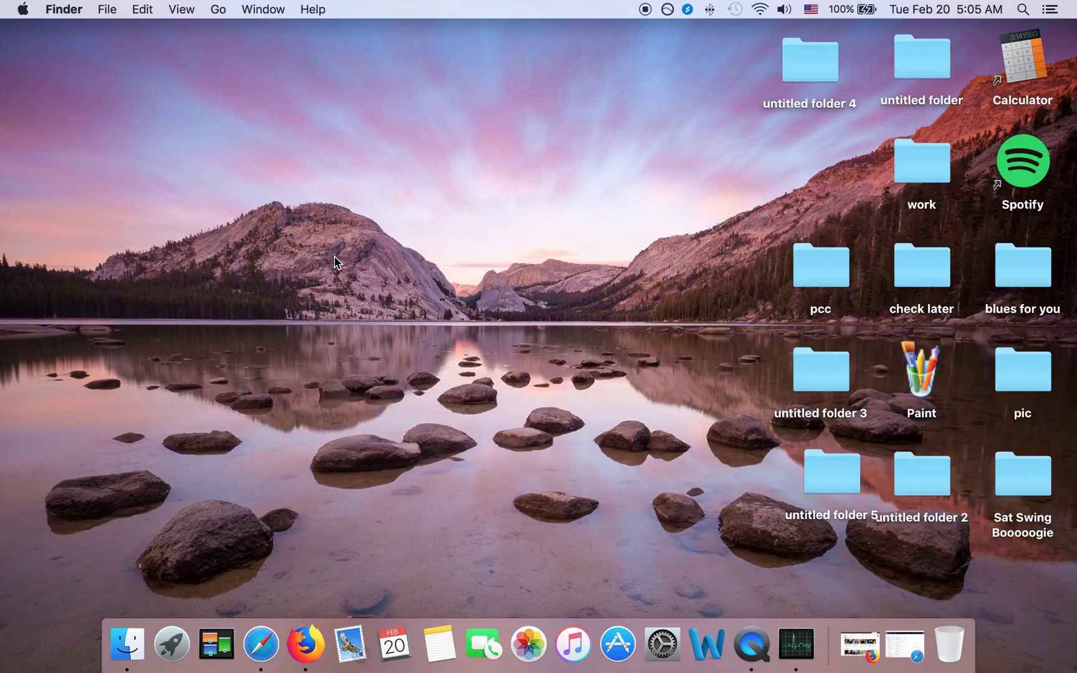